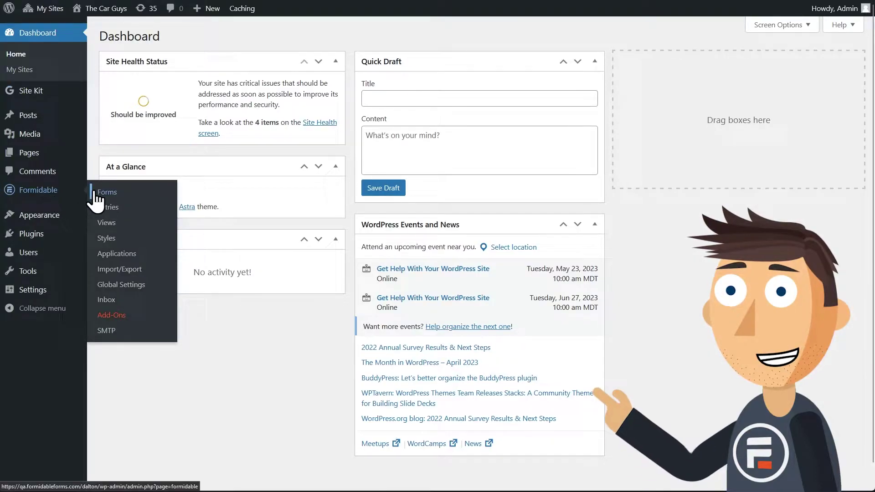
Create a new form from the Calculator category's Car Payment Calculator template
left_click(94, 193)
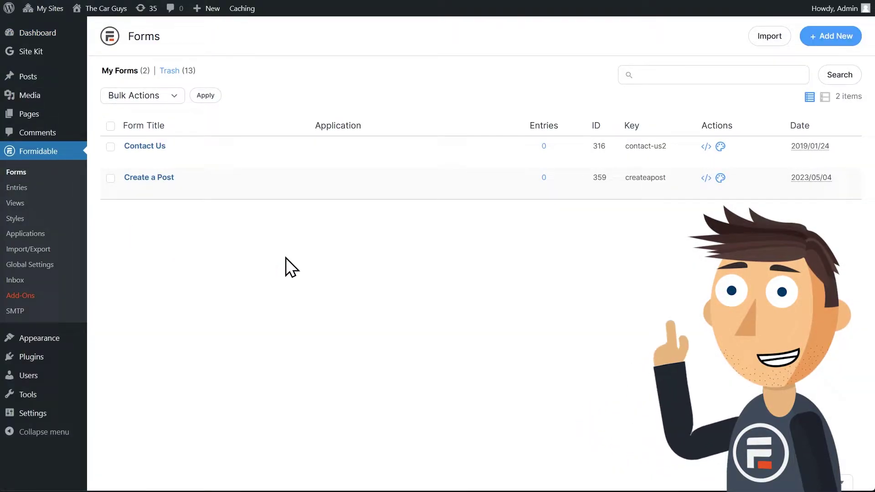
left_click(830, 41)
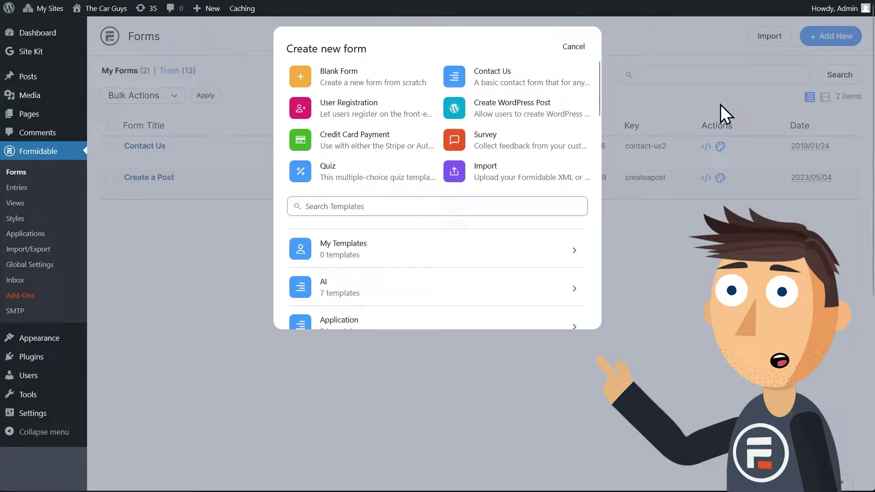
type("car p")
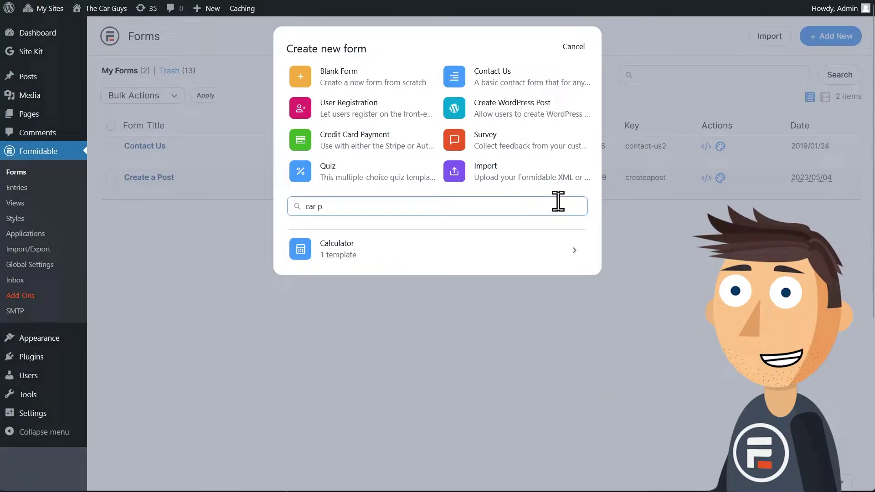
type("ay")
left_click(491, 258)
left_click(563, 286)
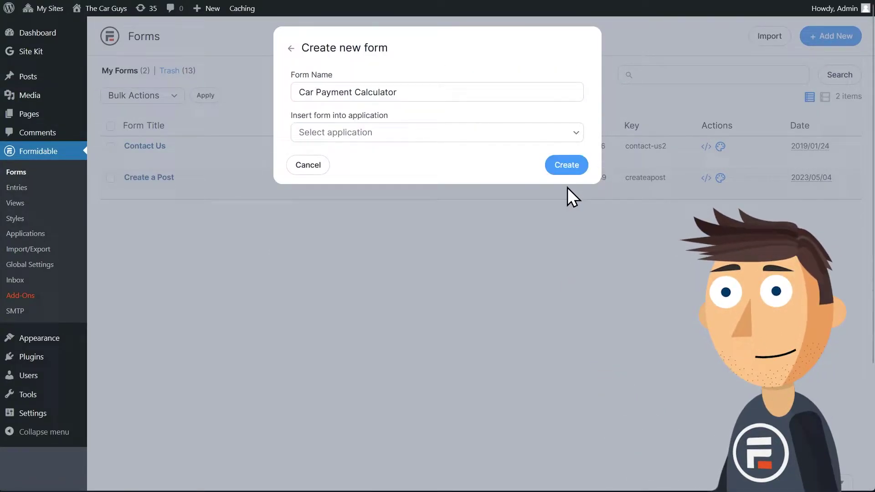
left_click(565, 166)
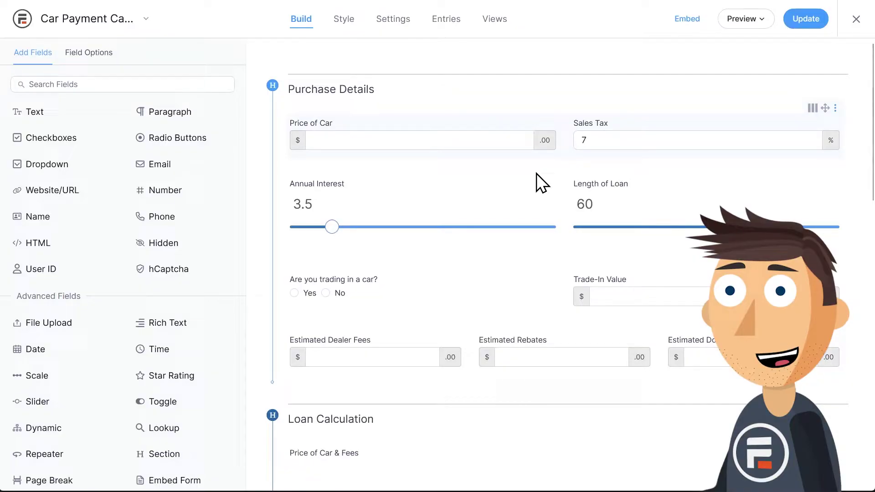
left_click(684, 20)
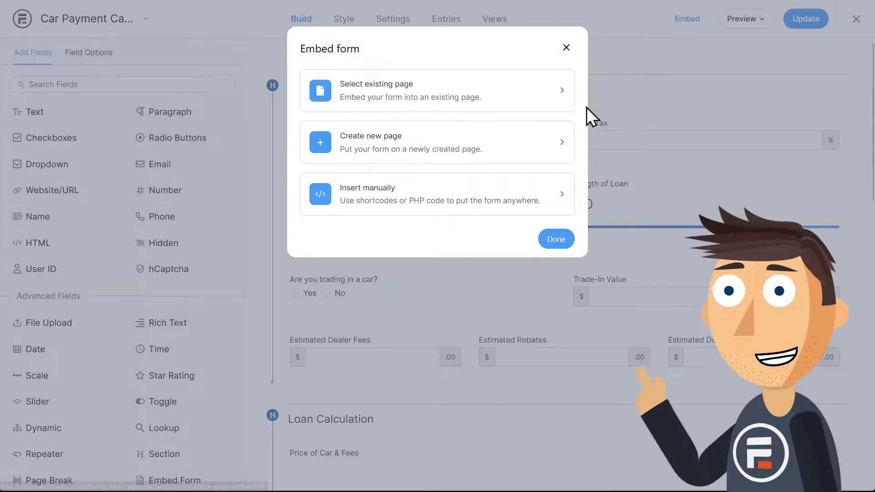
left_click(496, 200)
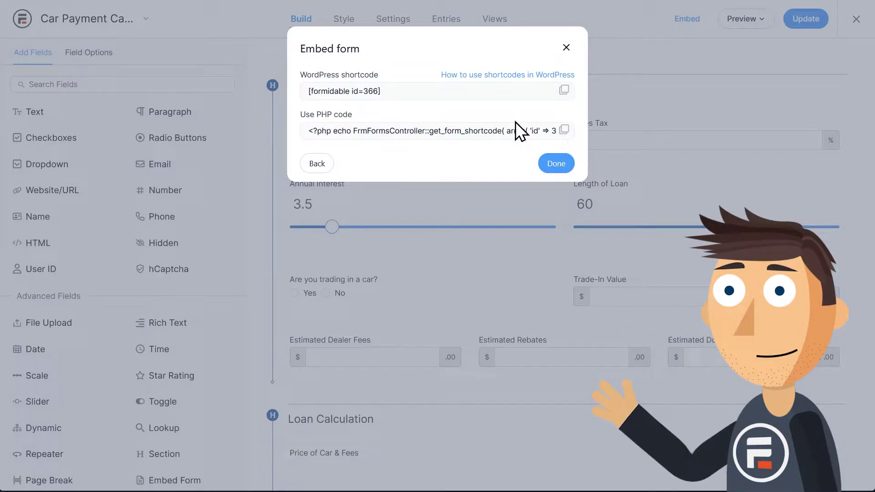
left_click(566, 48)
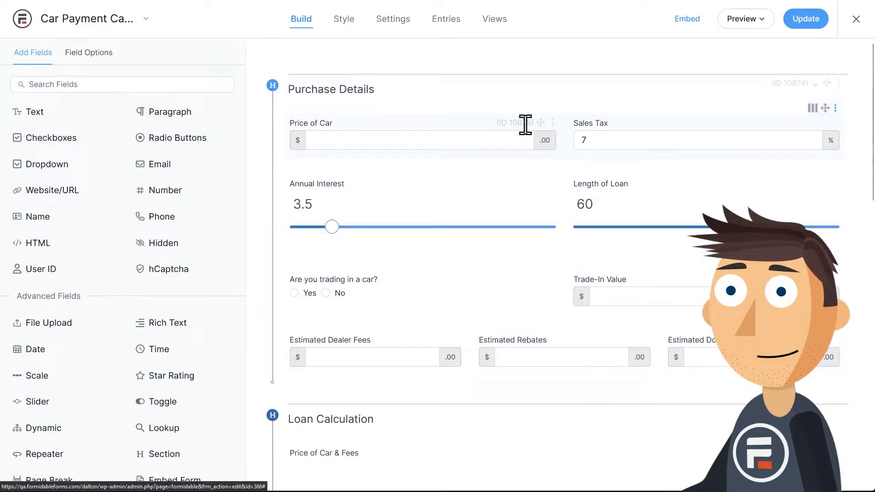
mouse_move(423, 136)
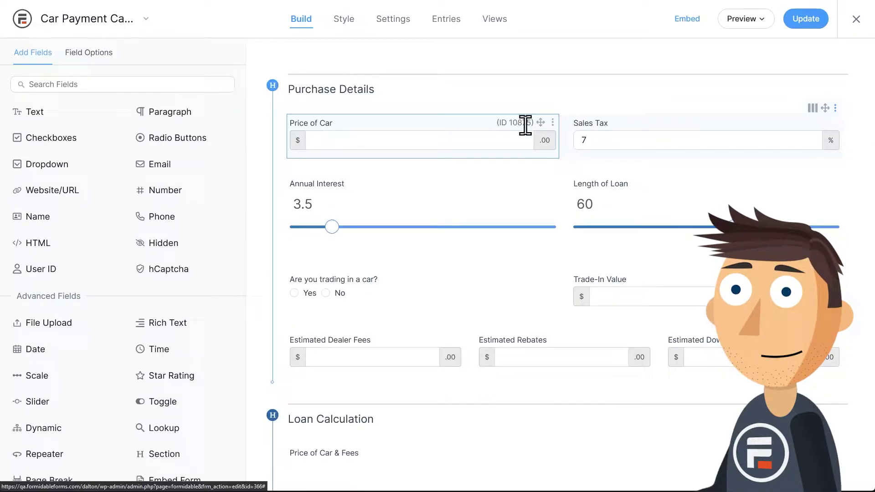
scroll(525, 124, "down", 3)
scroll(524, 125, "down", 2)
scroll(524, 138, "down", 3)
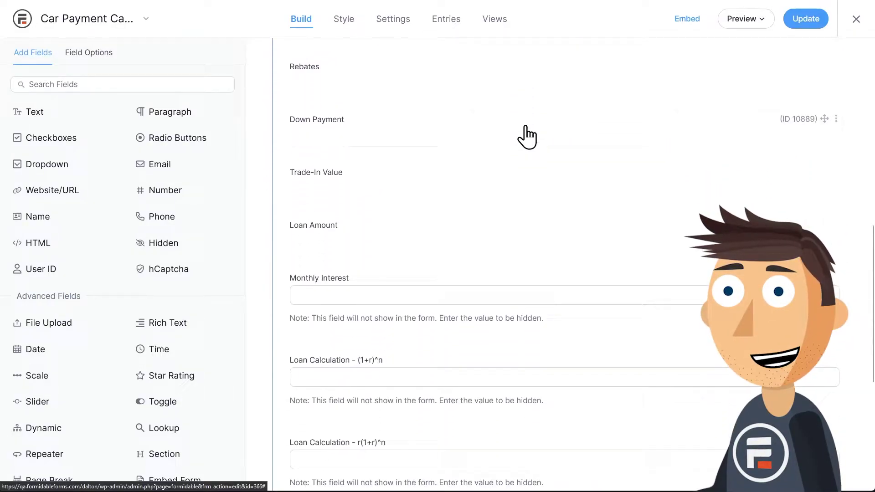
scroll(526, 137, "down", 3)
scroll(521, 140, "down", 1)
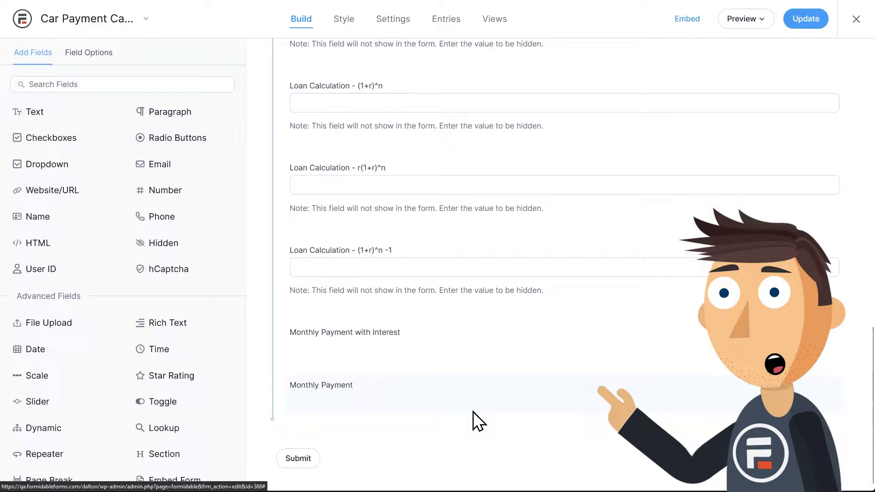
scroll(473, 411, "up", 3)
scroll(479, 396, "up", 3)
scroll(481, 398, "up", 1)
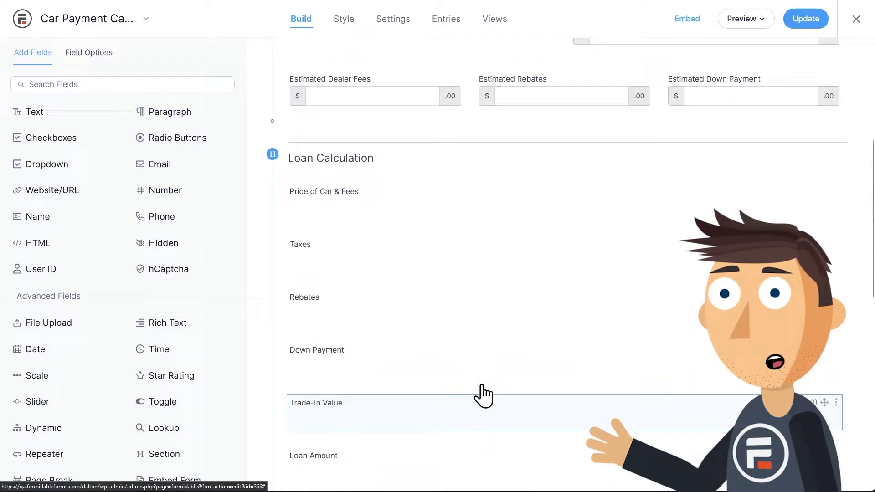
scroll(483, 394, "up", 3)
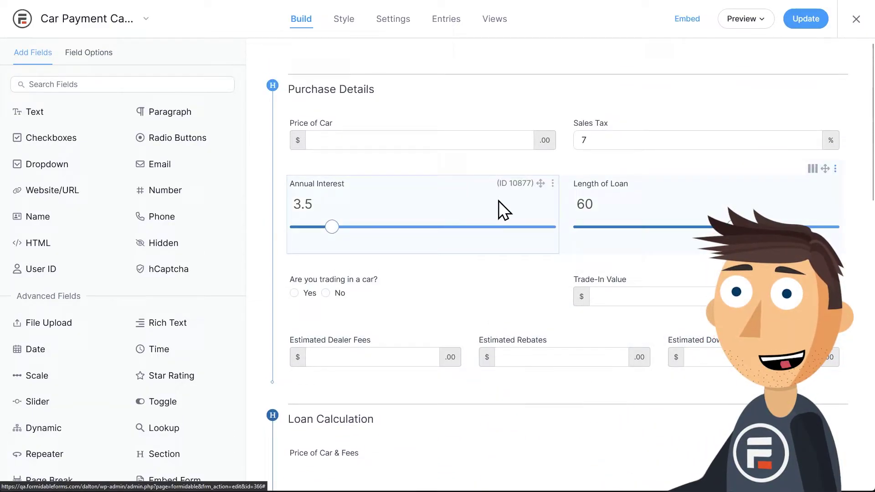
Select the Price of Car number field to show its label and number range options
left_click(433, 136)
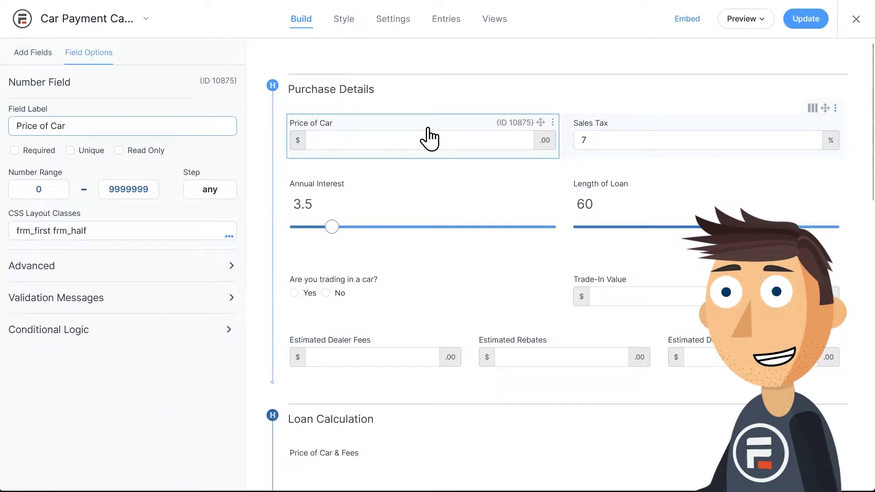
mouse_move(423, 135)
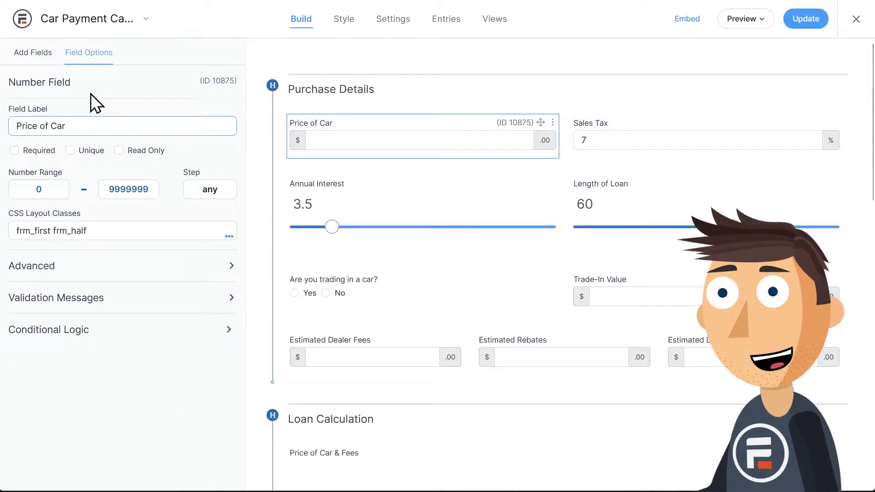
Set the Annual Interest slider's minimum number range to 2
left_click(621, 133)
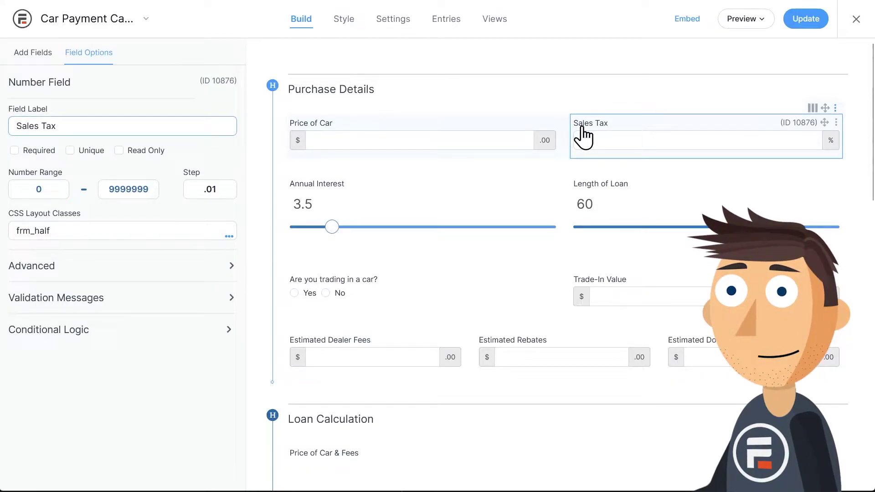
type("7")
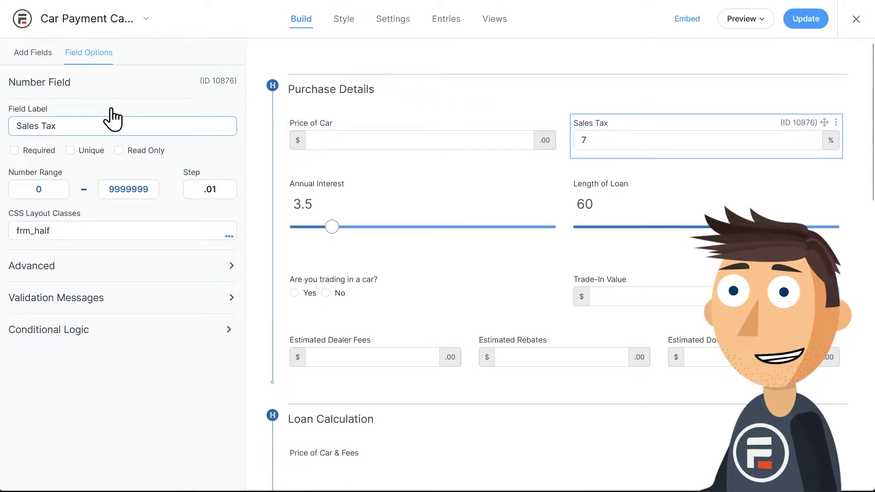
left_click(393, 196)
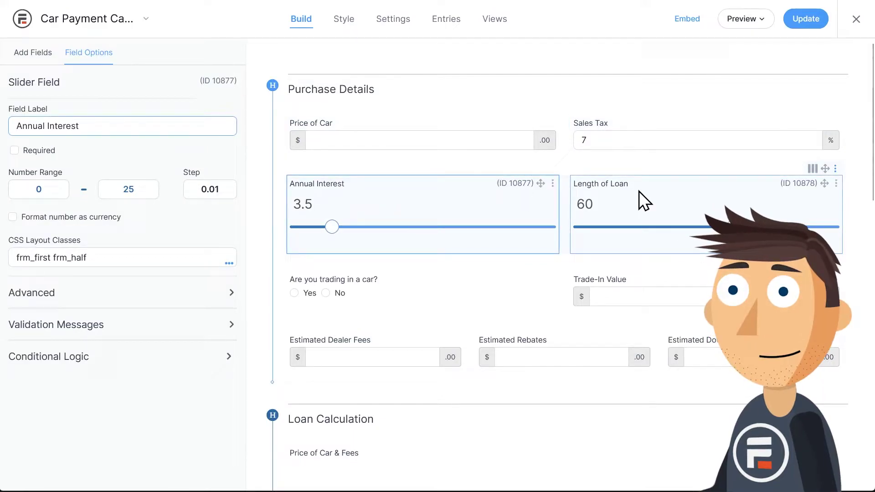
left_click(611, 196)
left_click(393, 194)
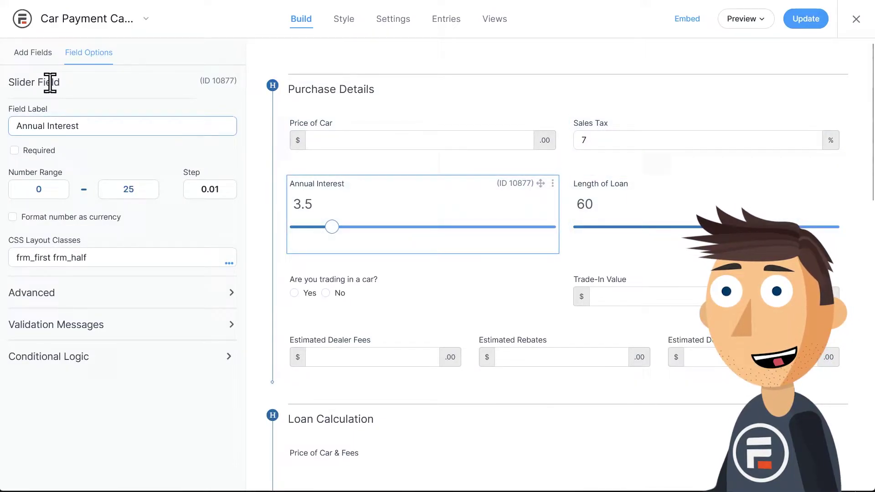
double_click(43, 189)
type("2")
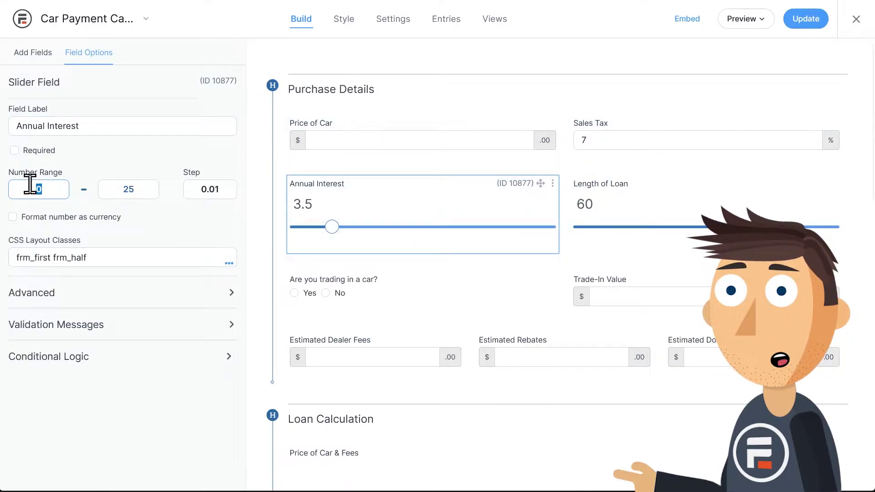
Give the Length of Loan slider a 6–84 range with a step of 6
left_click(657, 195)
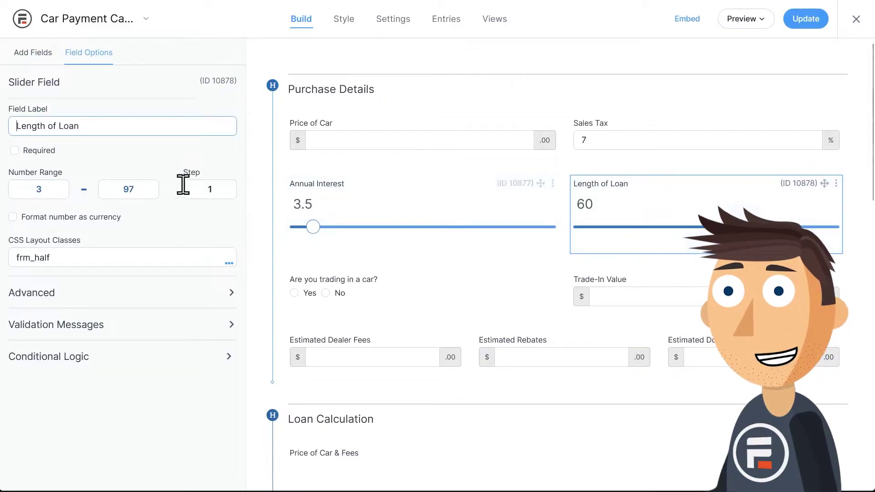
double_click(117, 189)
type("84")
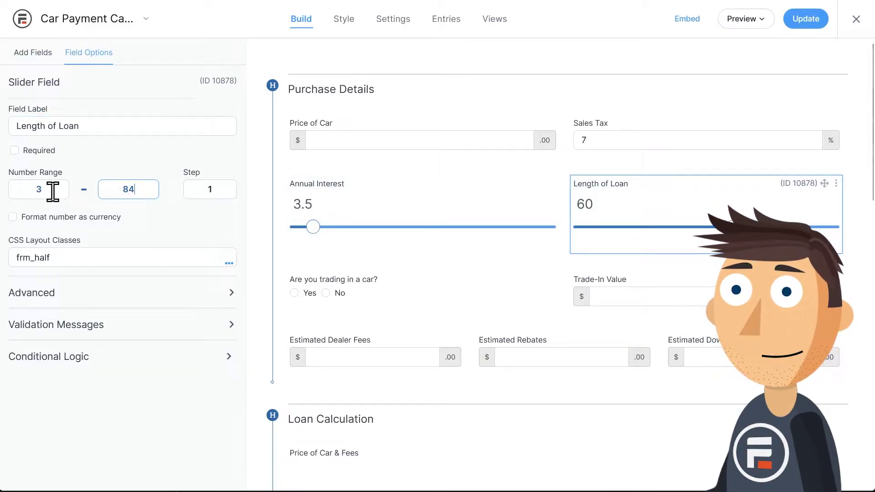
double_click(53, 190)
type("6")
double_click(209, 189)
type("6")
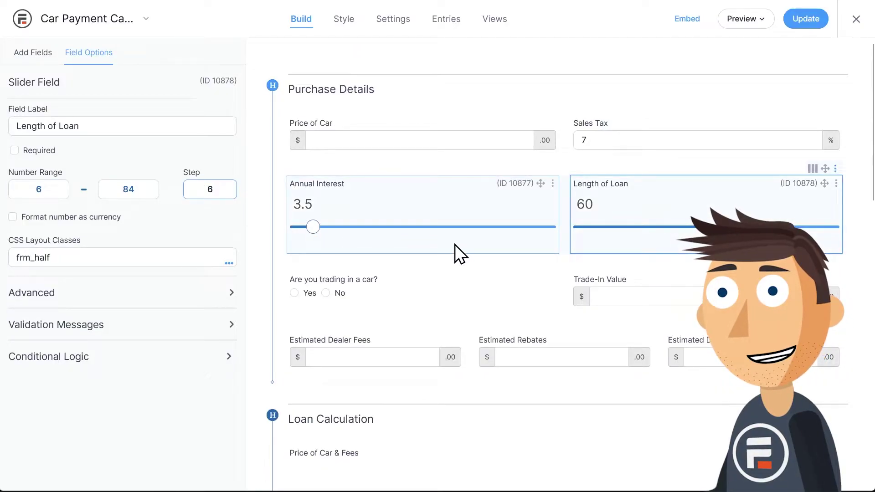
left_click(464, 264)
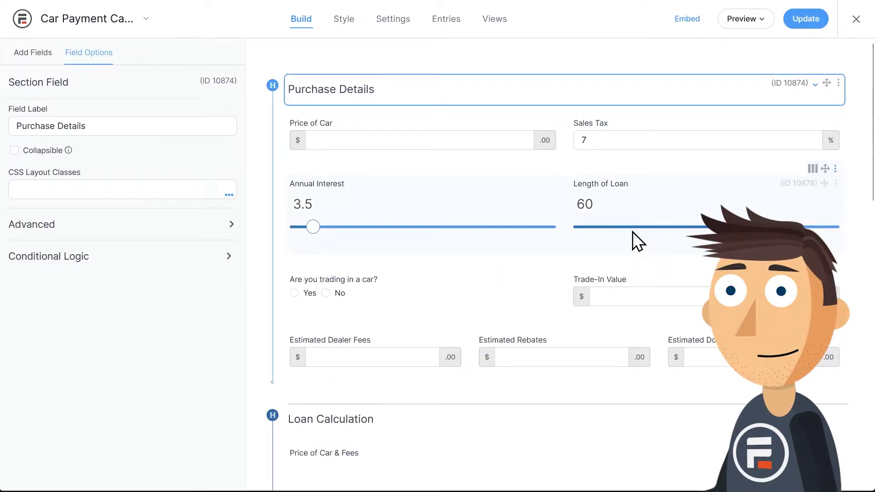
left_click(426, 292)
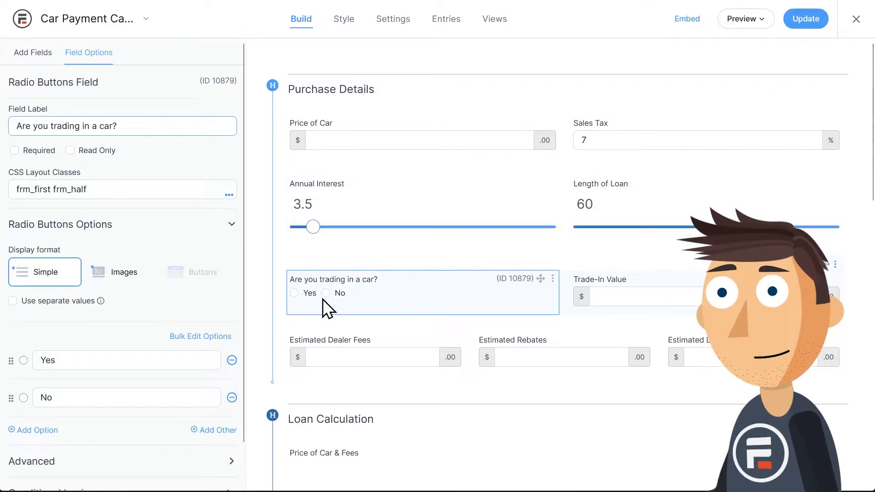
left_click(654, 290)
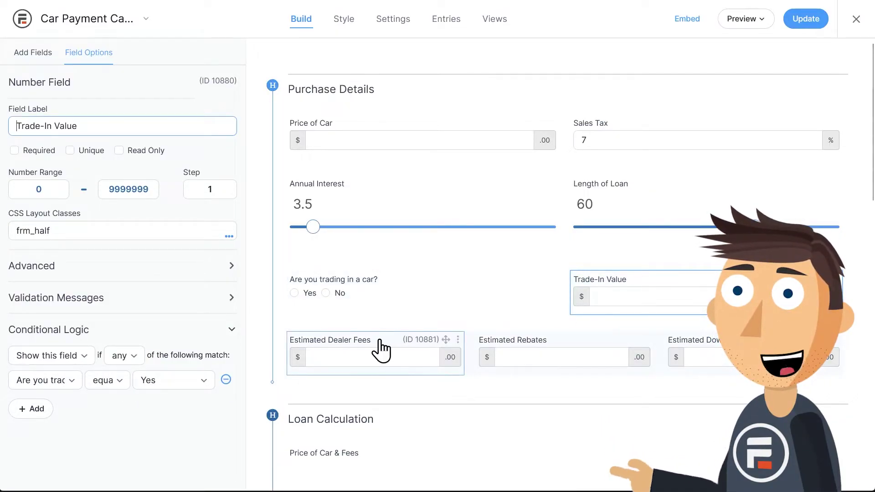
left_click(380, 347)
left_click(543, 353)
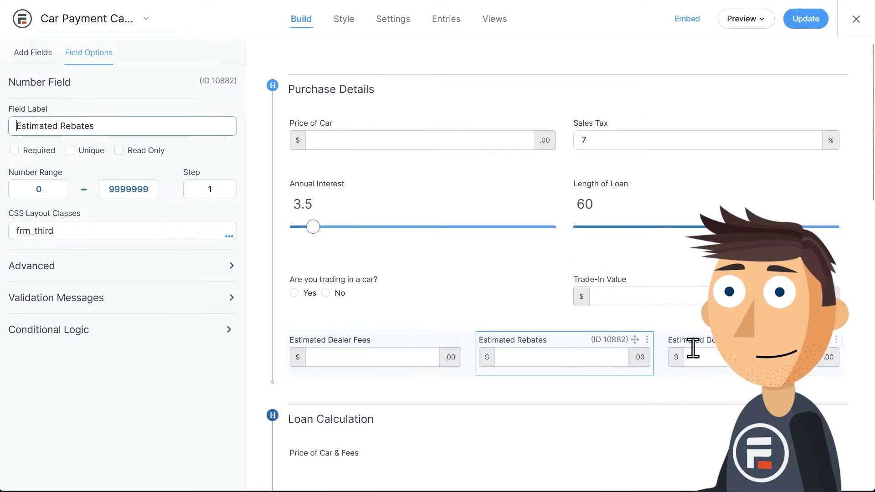
left_click(707, 352)
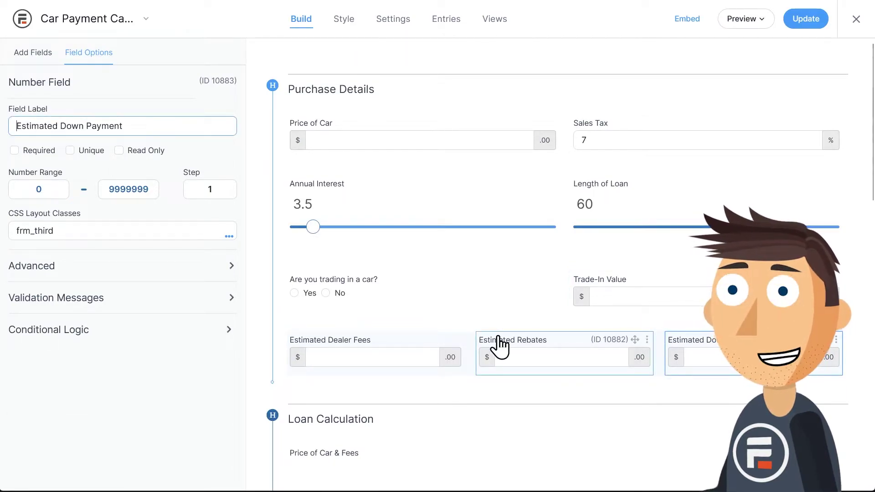
scroll(486, 341, "down", 2)
scroll(479, 307, "down", 3)
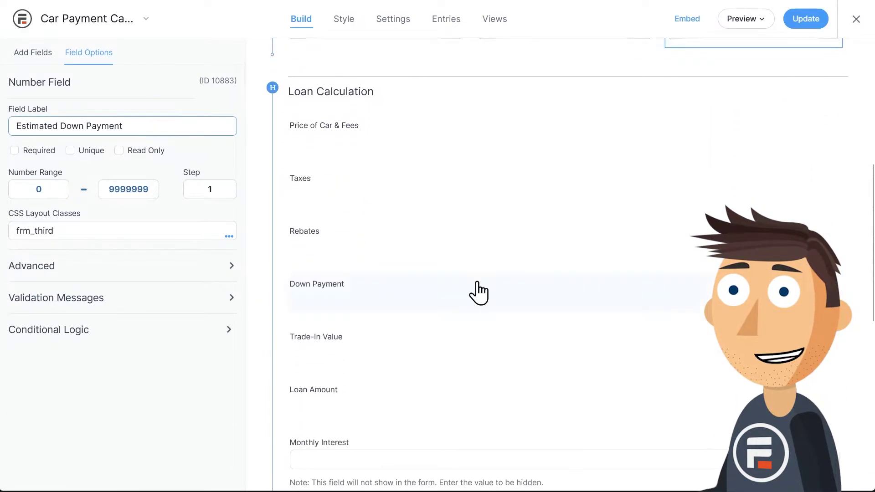
Reveal the Price of Car & Fees default value calculation, [10875]+[10881]
left_click(411, 100)
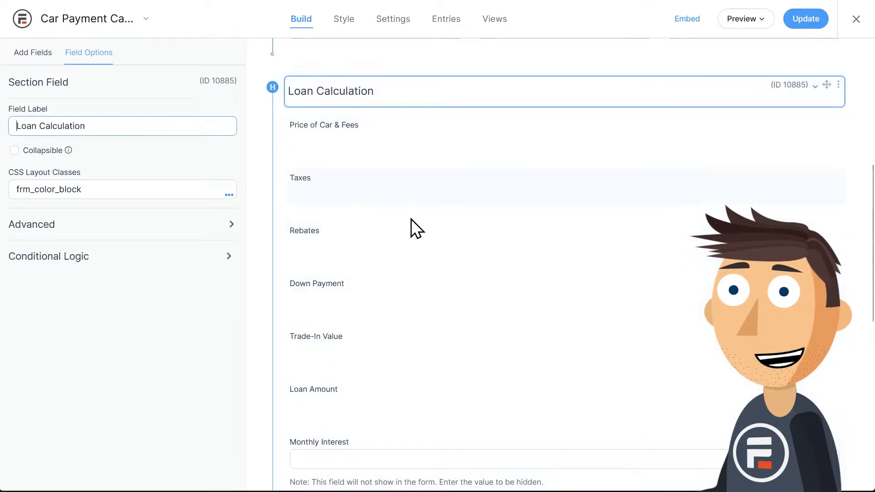
left_click(392, 132)
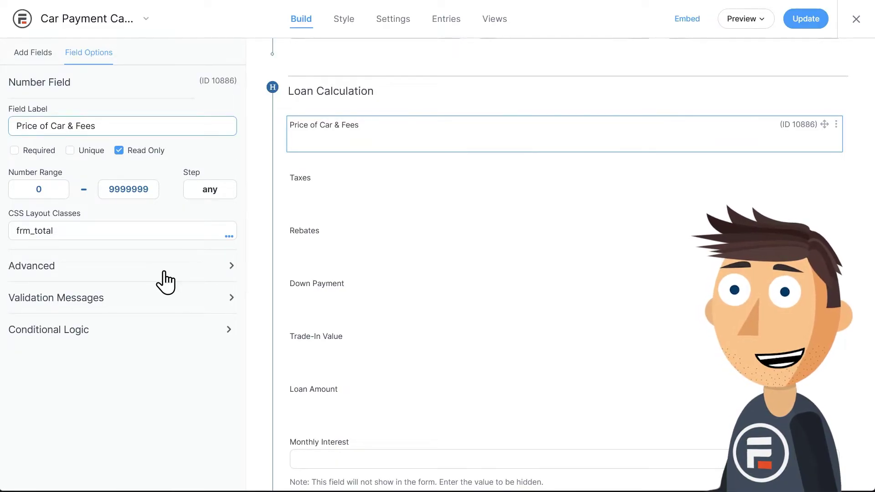
left_click(165, 272)
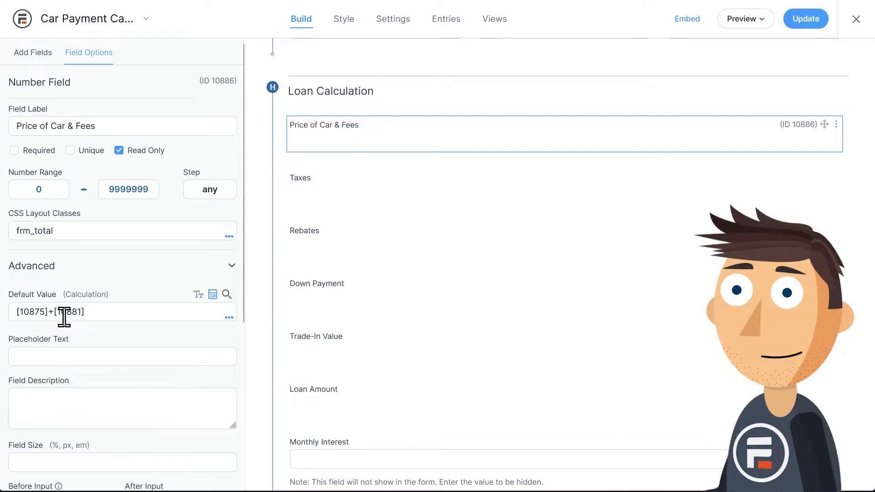
scroll(417, 258, "up", 2)
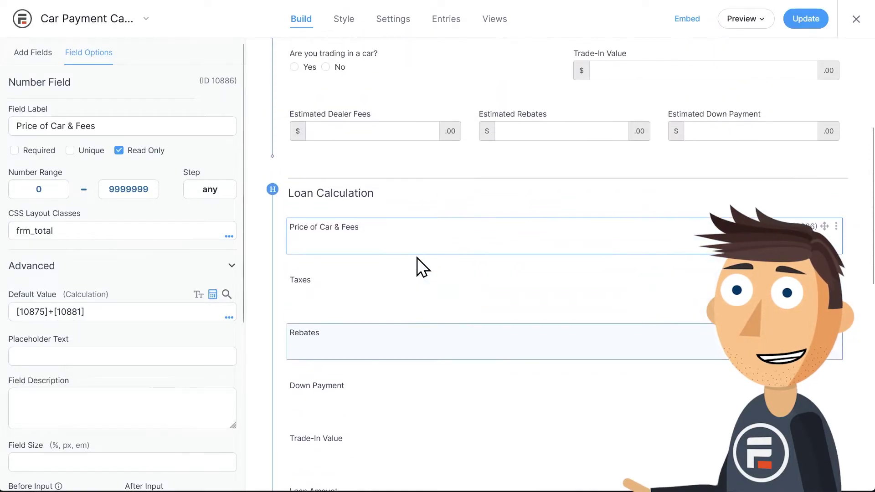
scroll(417, 258, "up", 3)
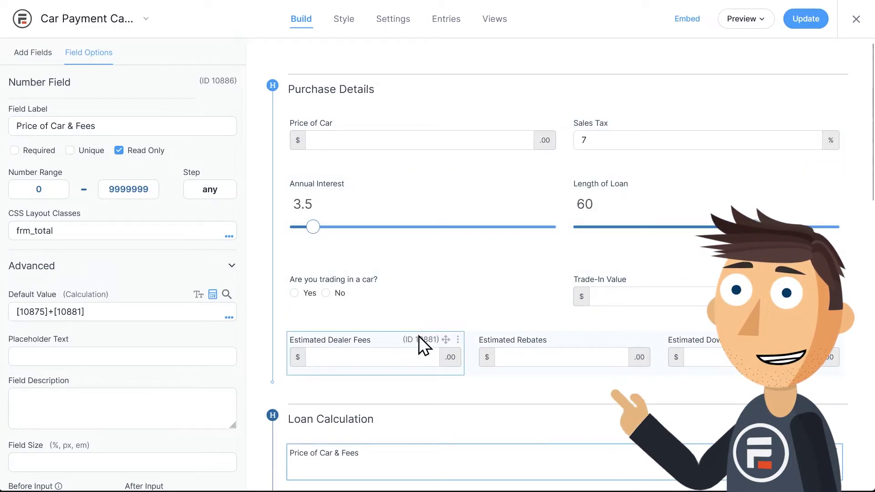
scroll(420, 336, "down", 2)
Review conditional logic for the Taxes, Rebates, Down Payment and Trade-In Value fields
left_click(381, 408)
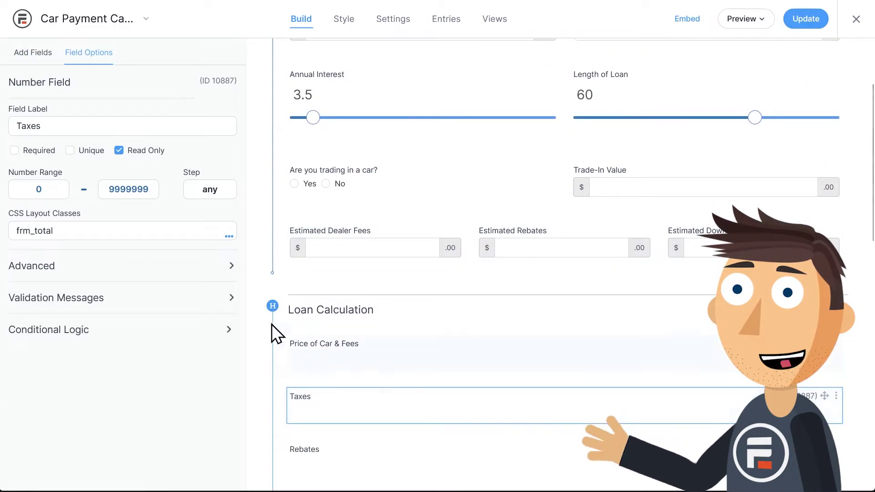
scroll(399, 380, "down", 4)
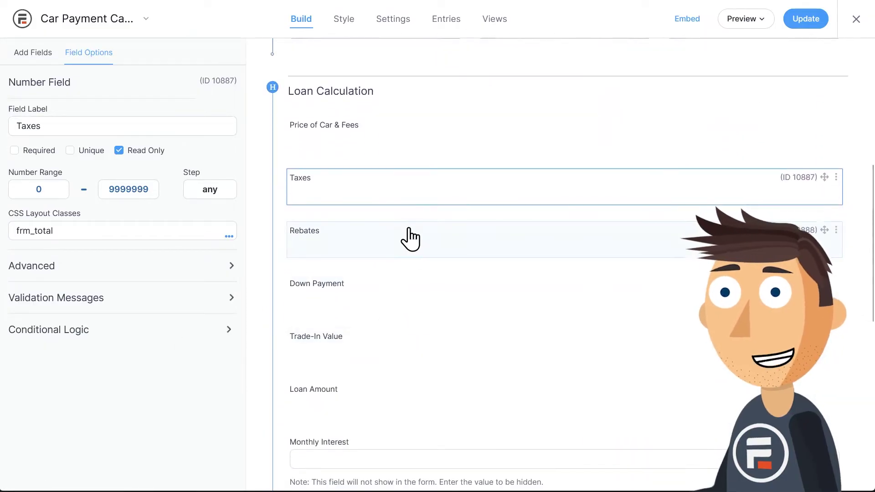
left_click(410, 241)
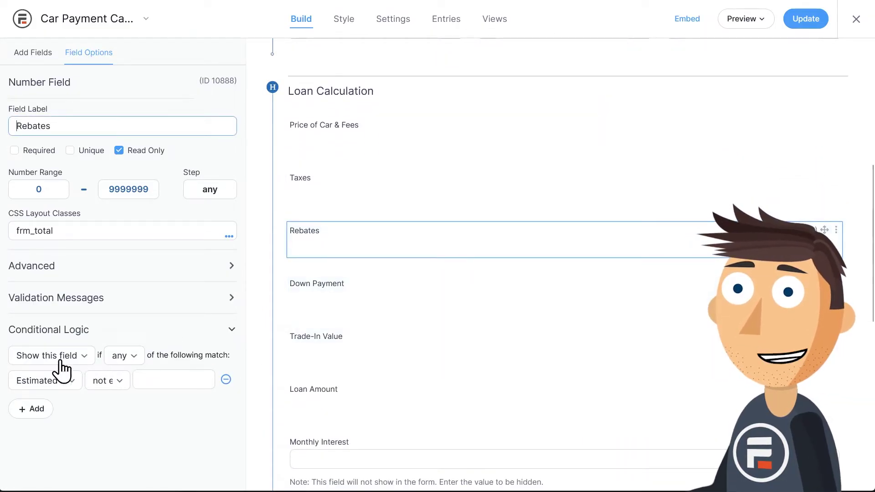
left_click(398, 293)
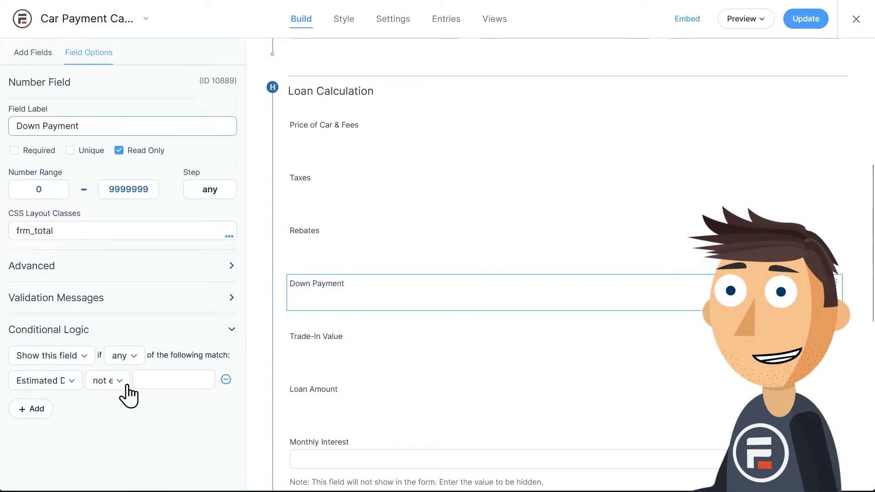
left_click(407, 346)
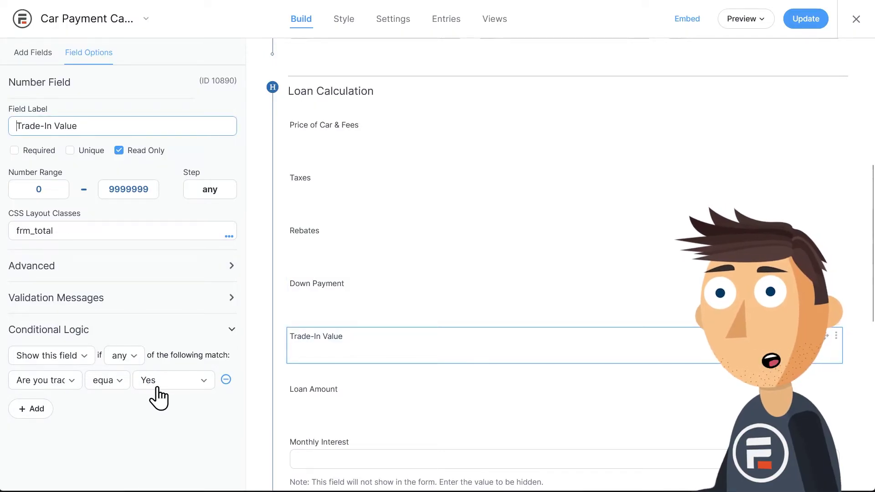
scroll(389, 328, "down", 2)
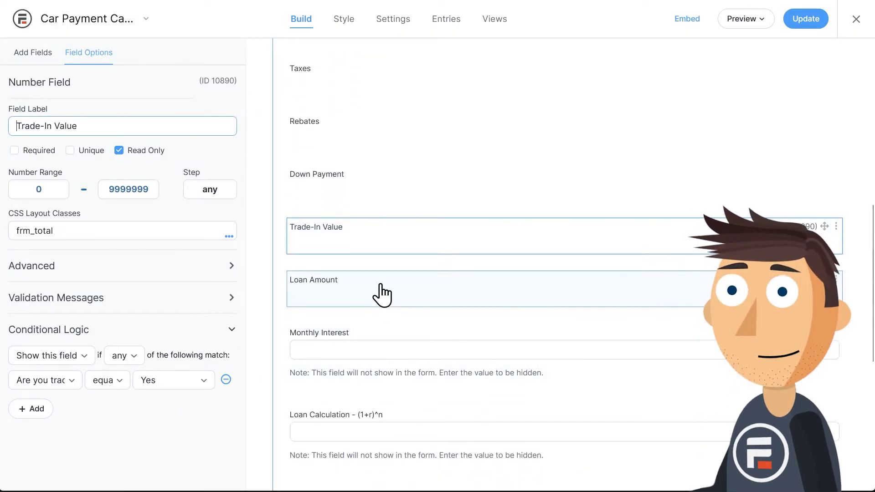
scroll(382, 294, "down", 1)
scroll(383, 290, "down", 2)
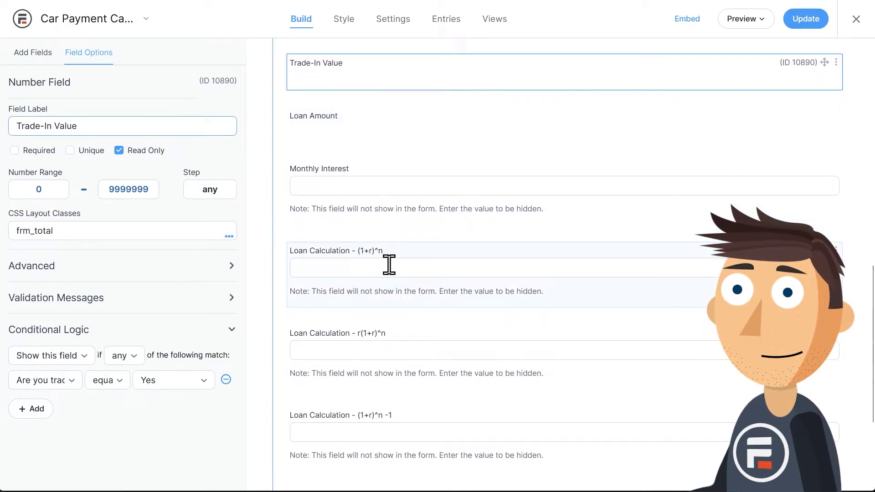
Reveal Monthly Interest's [10877]/12/100 formula and inspect the (1+r)^n calculation field
left_click(398, 182)
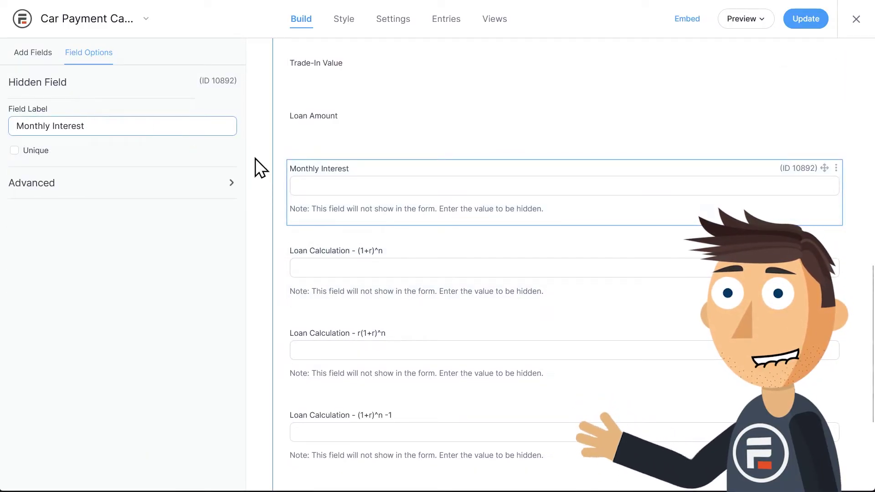
left_click(191, 185)
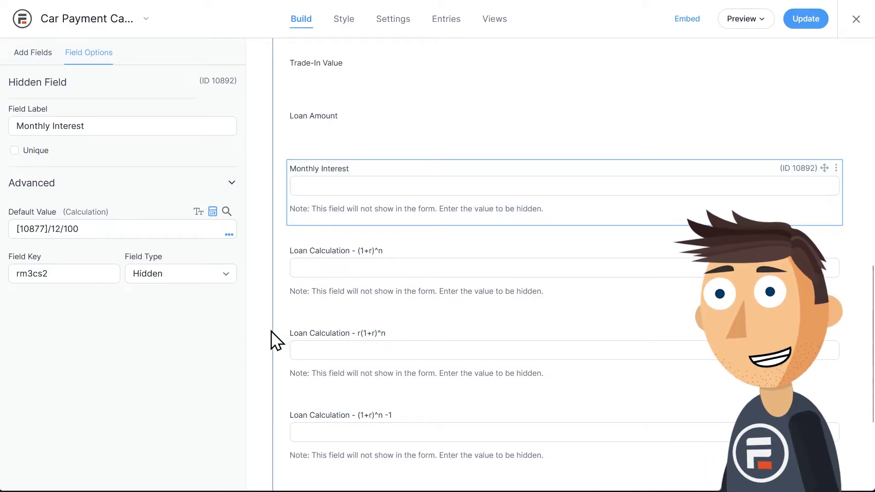
left_click(440, 258)
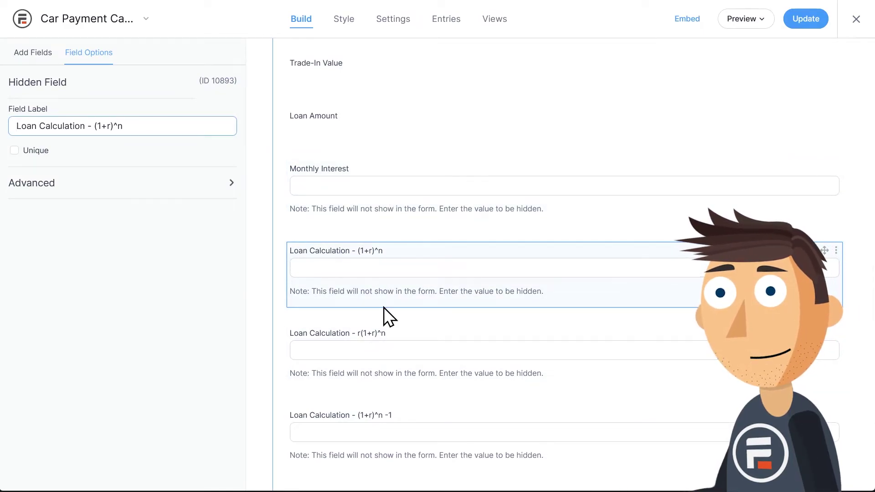
scroll(384, 307, "down", 3)
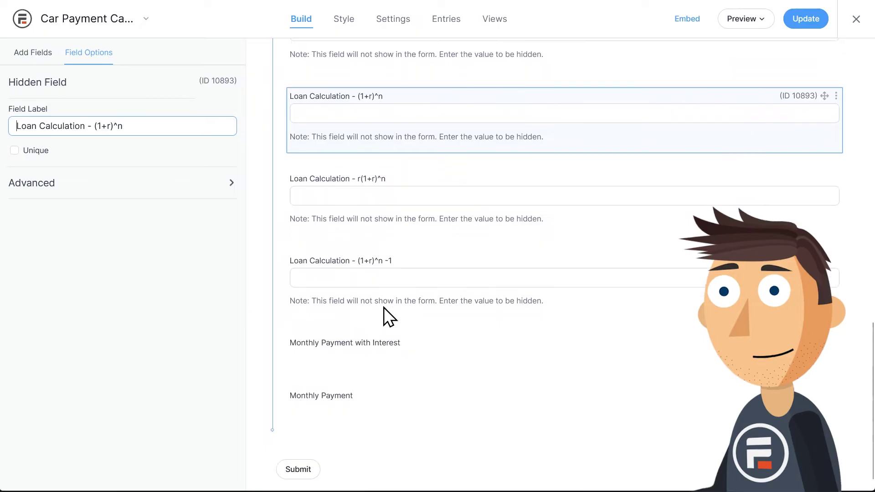
Check both Monthly Payment fields' logic, then save the form and preview it in theme
left_click(448, 337)
mouse_move(564, 390)
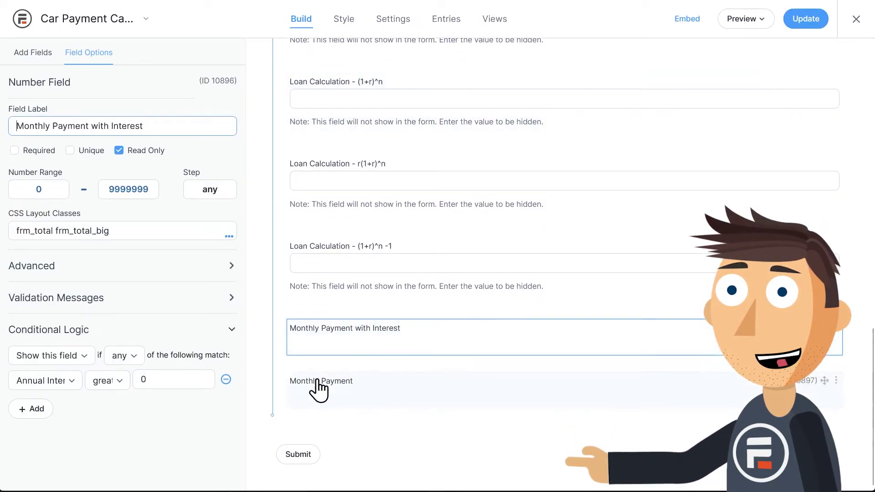
left_click(398, 390)
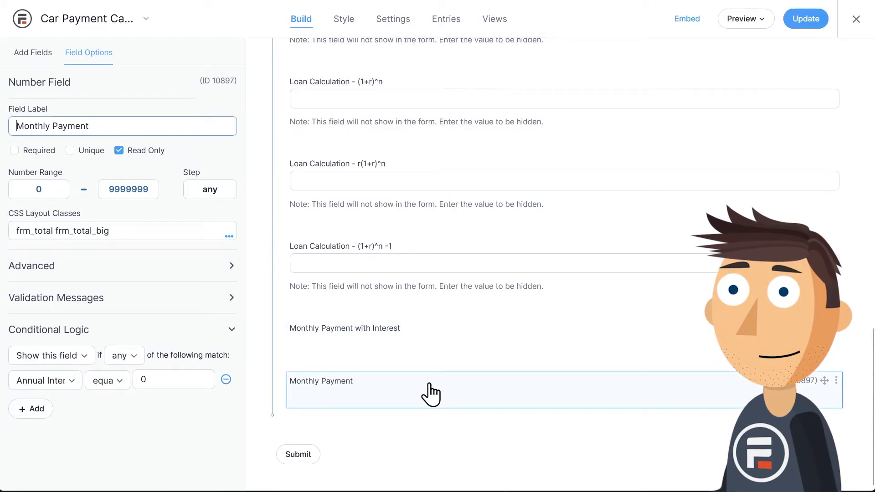
left_click(801, 22)
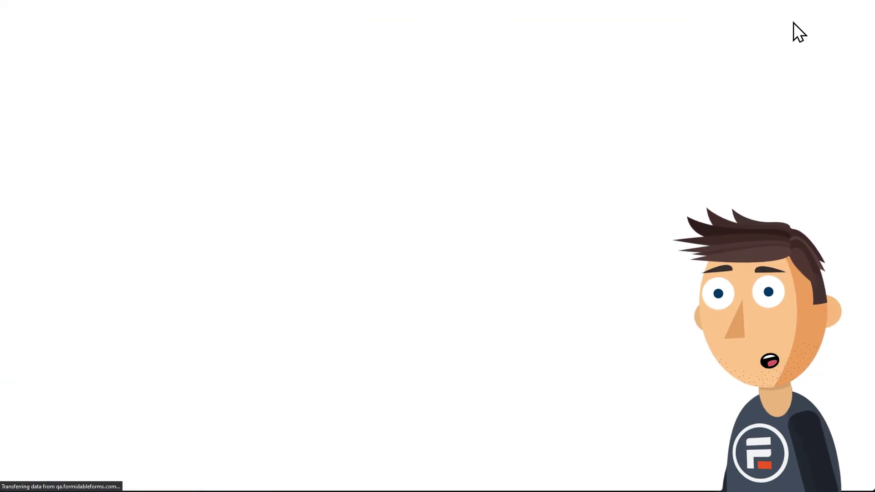
left_click(772, 21)
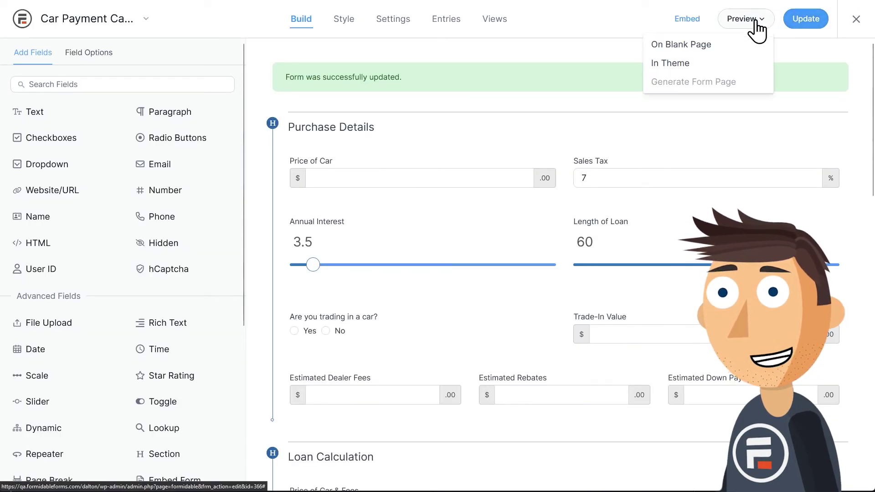
left_click(730, 62)
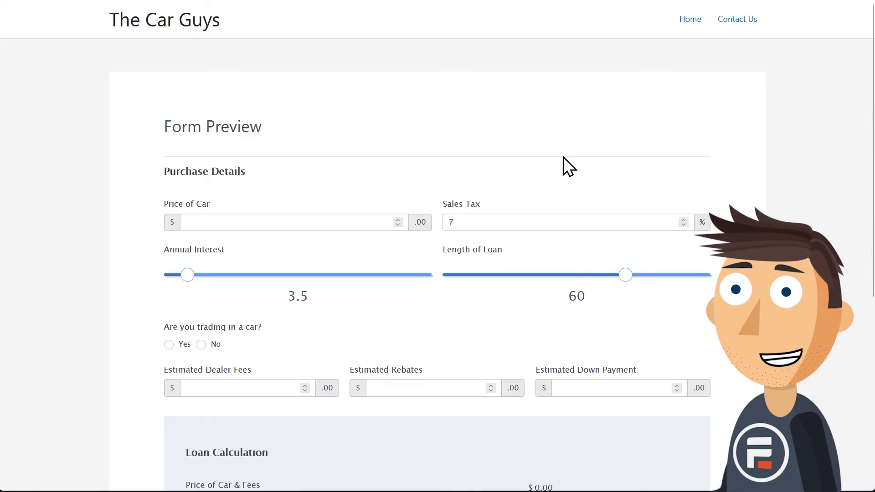
scroll(564, 156, "down", 2)
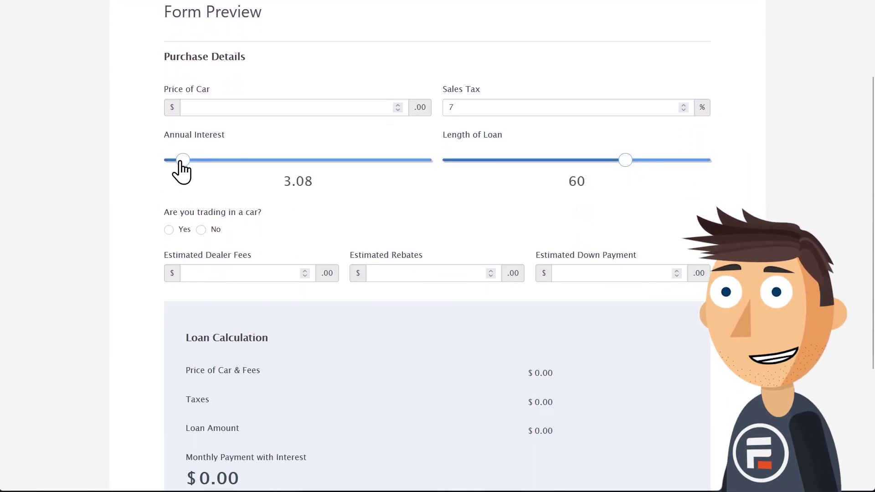
Enter 5.92 interest, a 50000 car price and an 84-month loan term in the preview
mouse_move(181, 161)
left_mouse_down()
mouse_move(155, 162)
mouse_move(204, 166)
left_mouse_up()
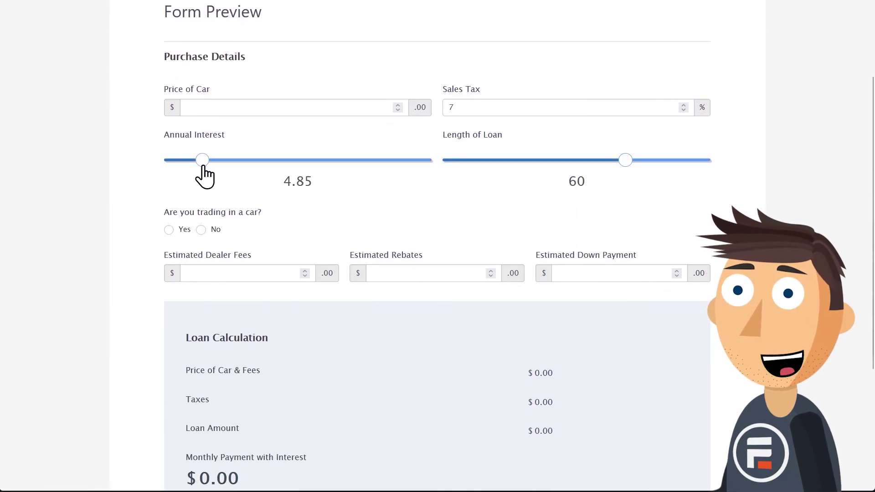
left_click(230, 107)
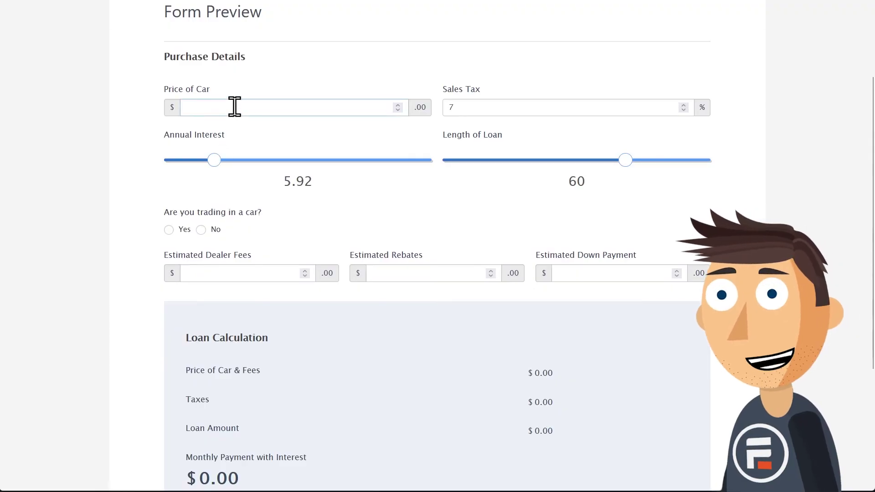
type("50000")
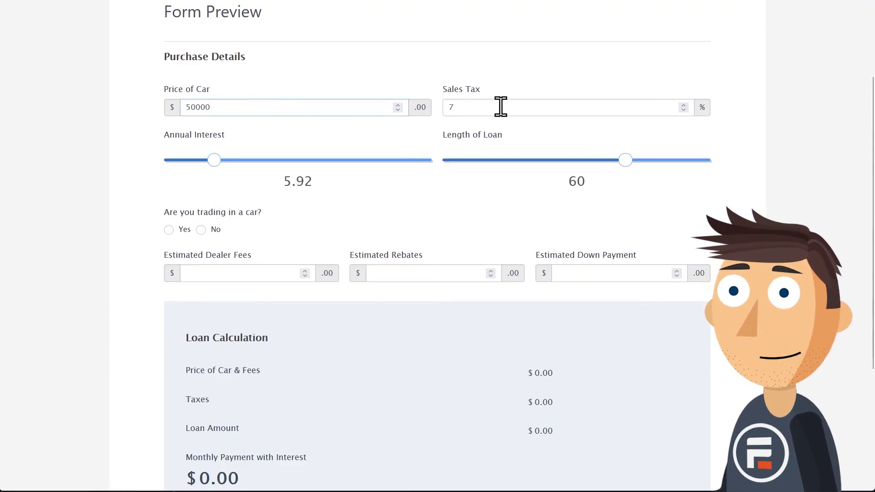
left_click(500, 107)
mouse_move(624, 163)
left_mouse_down()
mouse_move(439, 165)
mouse_move(704, 167)
left_mouse_up()
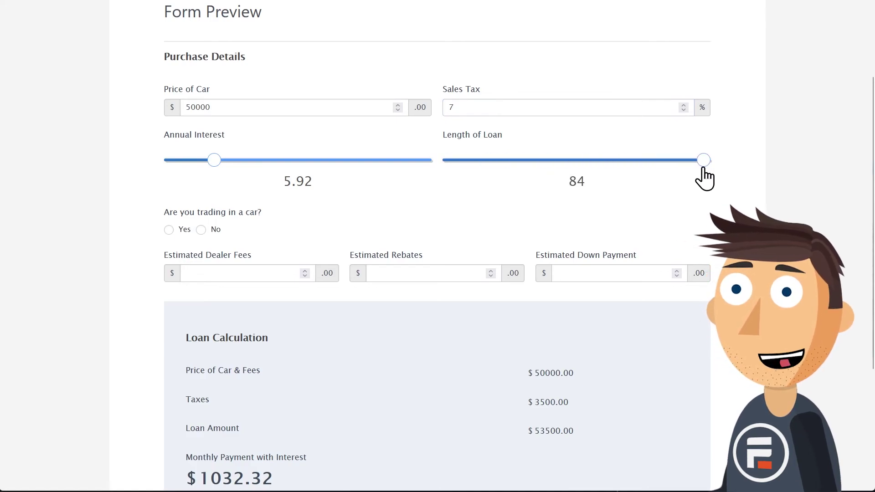